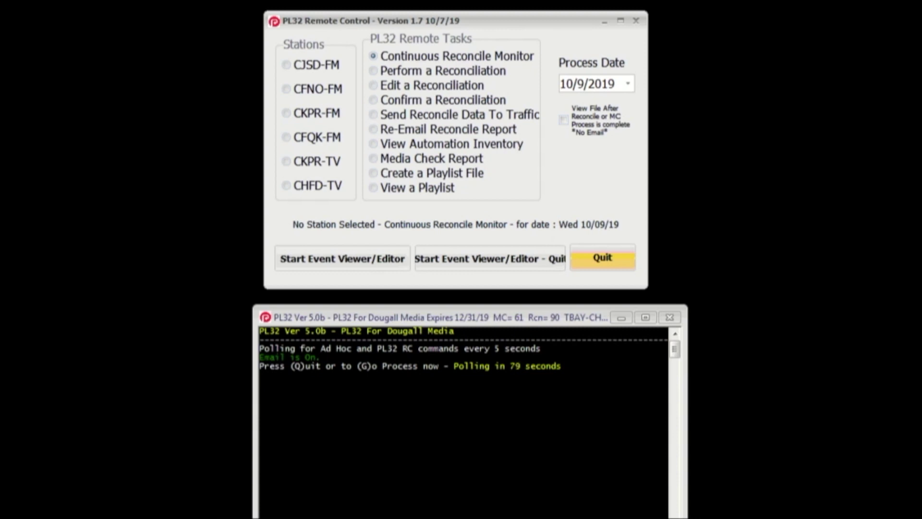
Step: Open the CFNO-FM reconciliation dated 10/4/2019 for editing in the event editor
{"action": "left_click", "coordinate": [287, 89]}
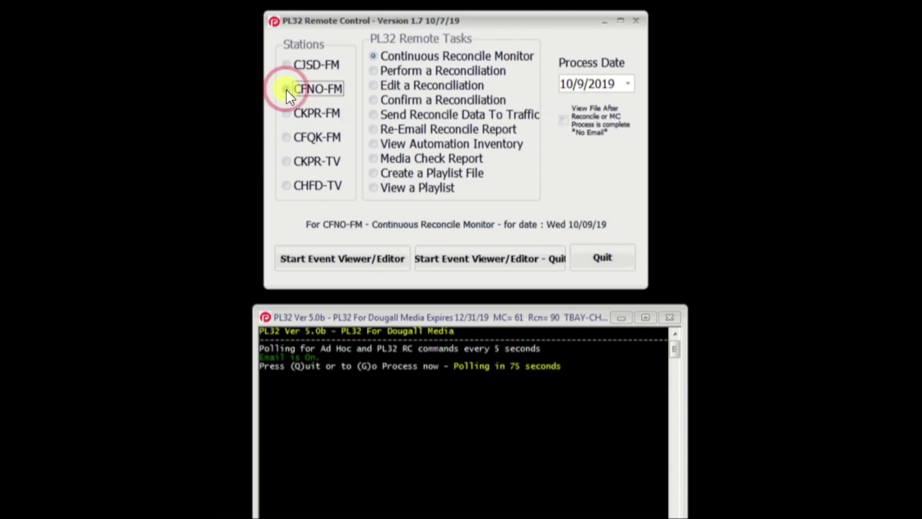
{"action": "left_click", "coordinate": [372, 84]}
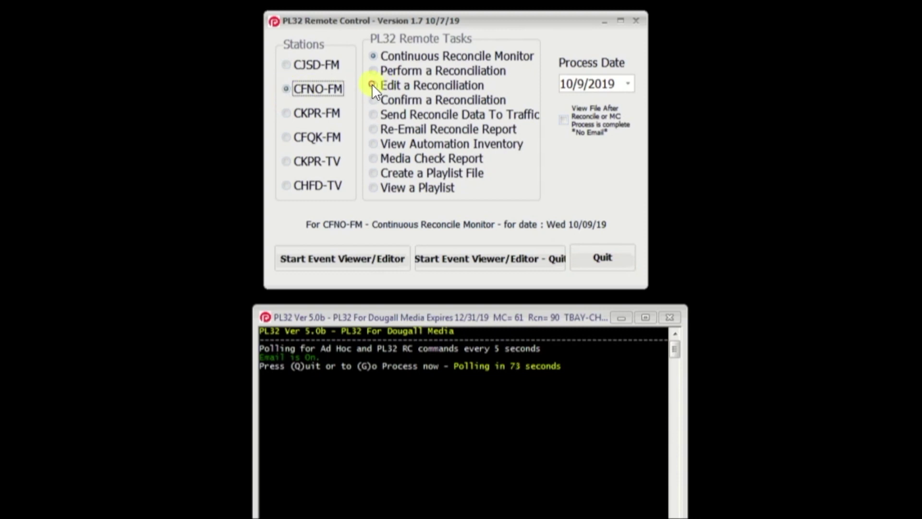
{"action": "left_click", "coordinate": [627, 84]}
{"action": "left_click", "coordinate": [715, 150]}
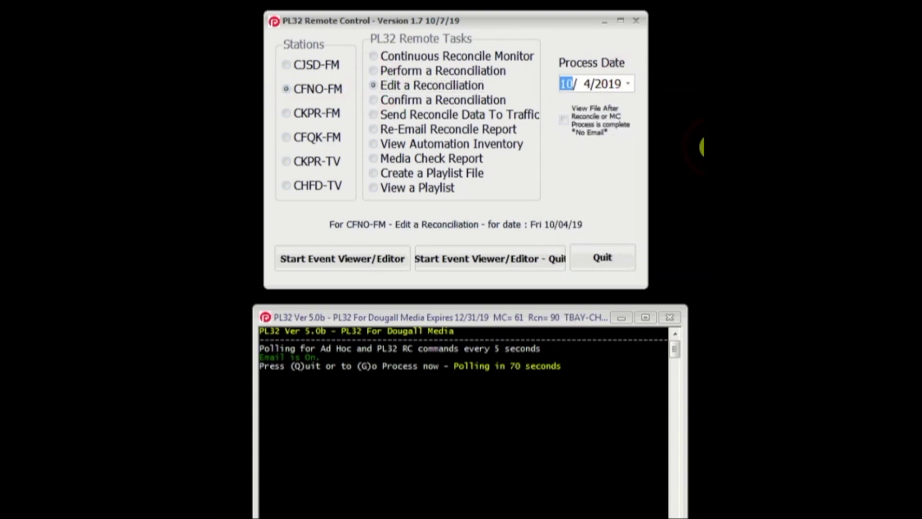
{"action": "left_click", "coordinate": [361, 259]}
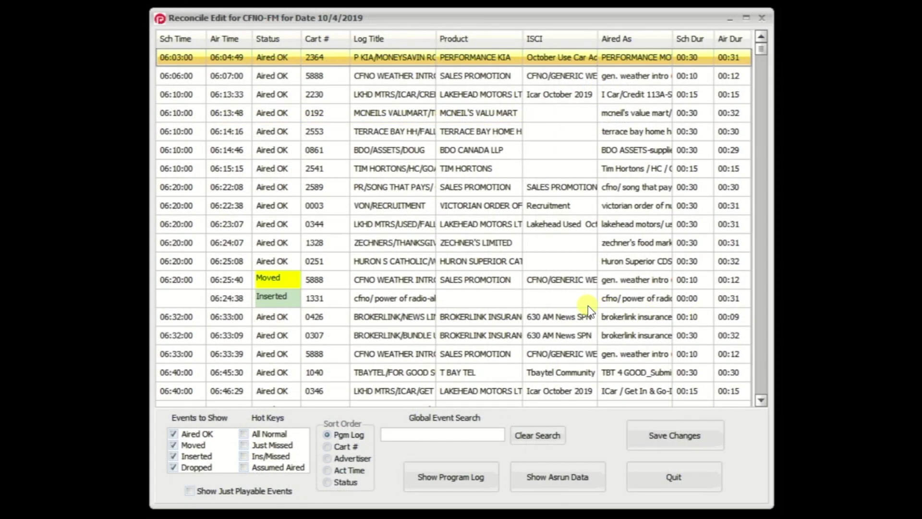
Step: Filter the list to inserted and missed events and compare the dropped 08:40:00 spot with the inserted 08:42:58 airing
{"action": "left_click", "coordinate": [245, 456]}
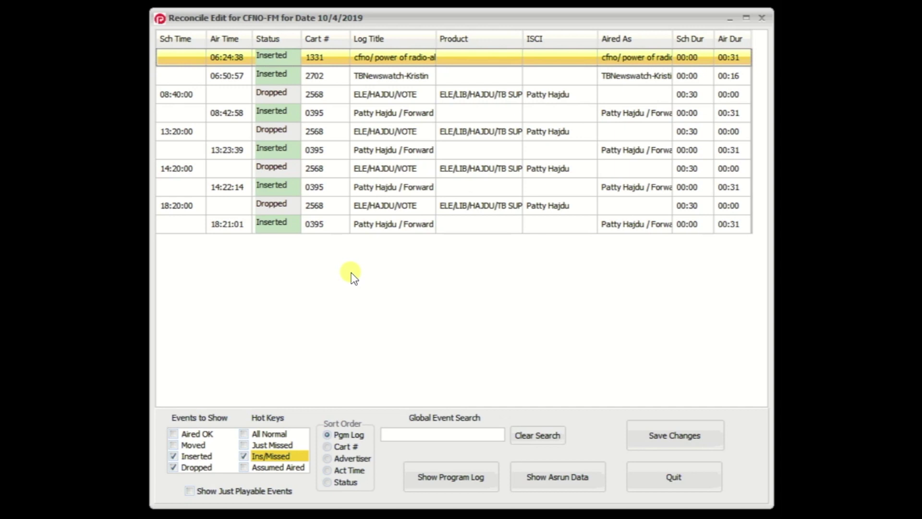
{"action": "left_click", "coordinate": [426, 114]}
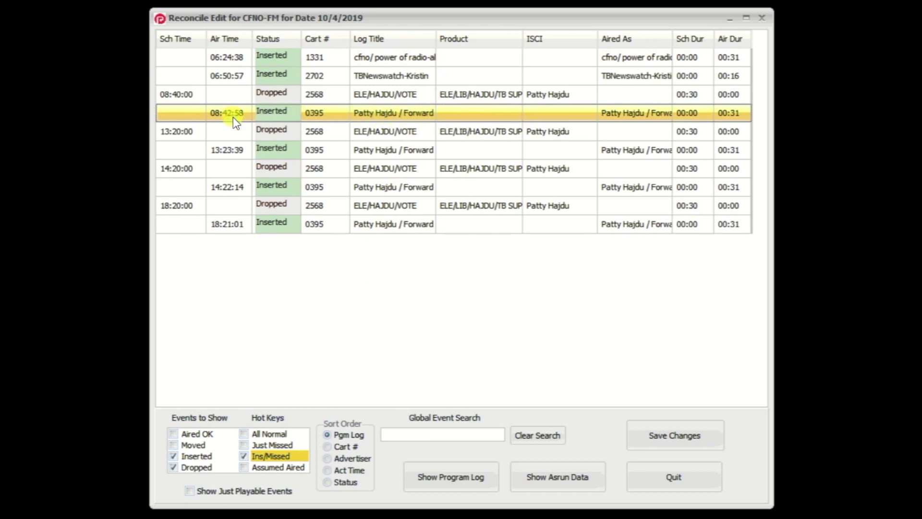
{"action": "left_click", "coordinate": [227, 96]}
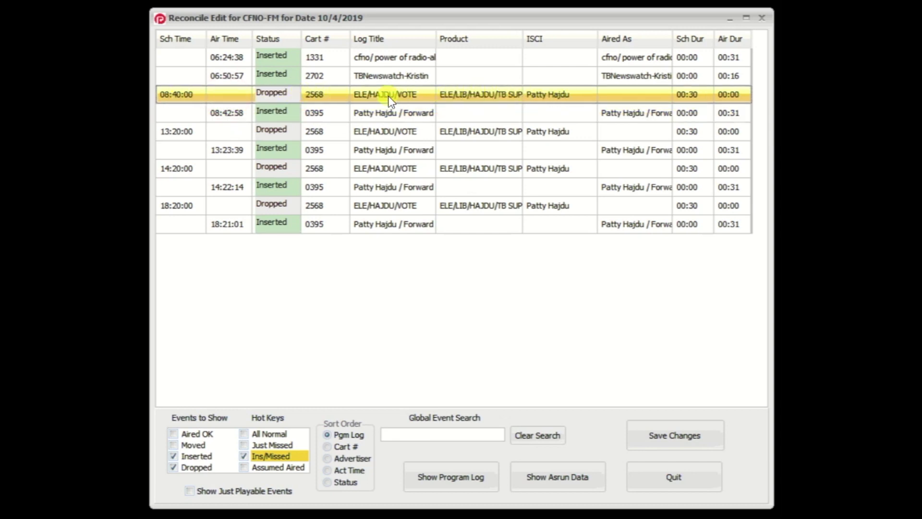
{"action": "left_click", "coordinate": [369, 114]}
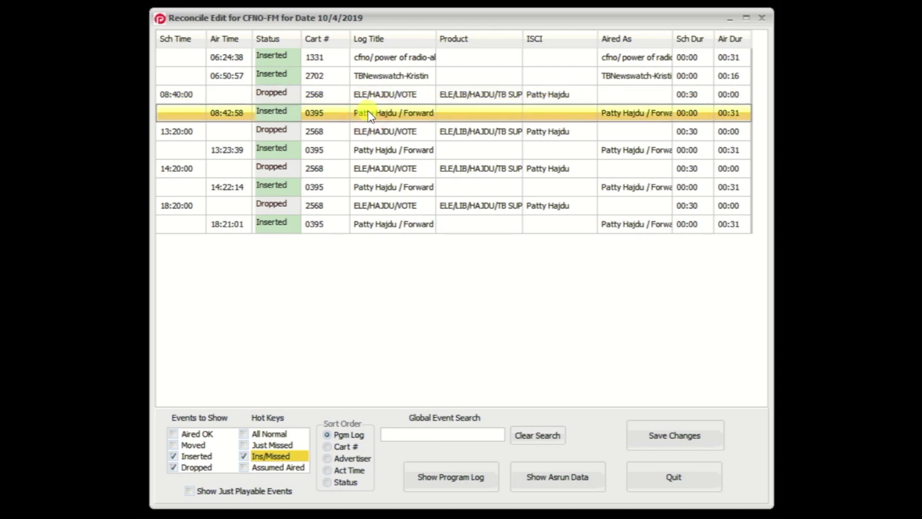
{"action": "left_click", "coordinate": [370, 96]}
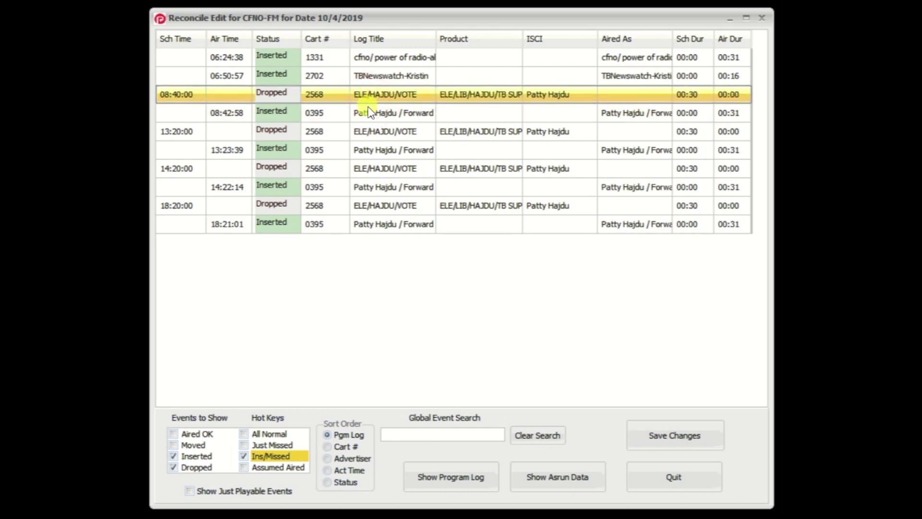
{"action": "left_click", "coordinate": [368, 113]}
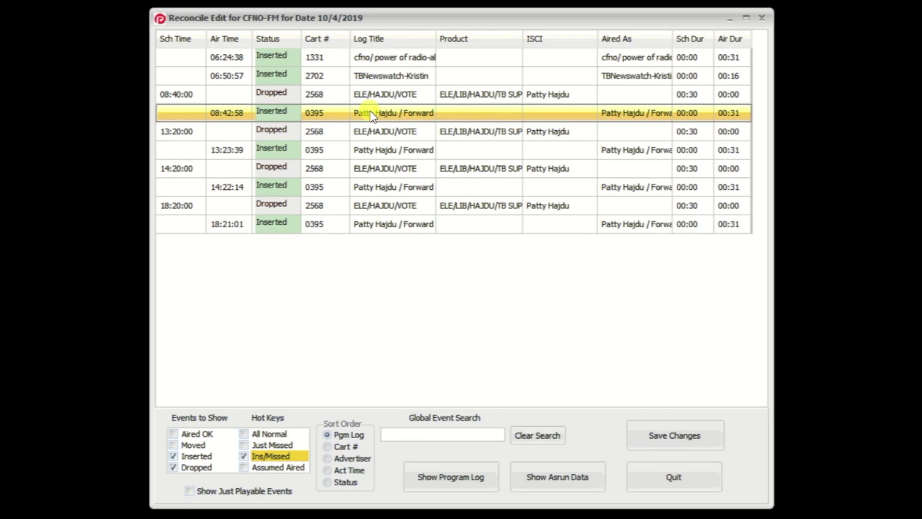
{"action": "left_click", "coordinate": [376, 96]}
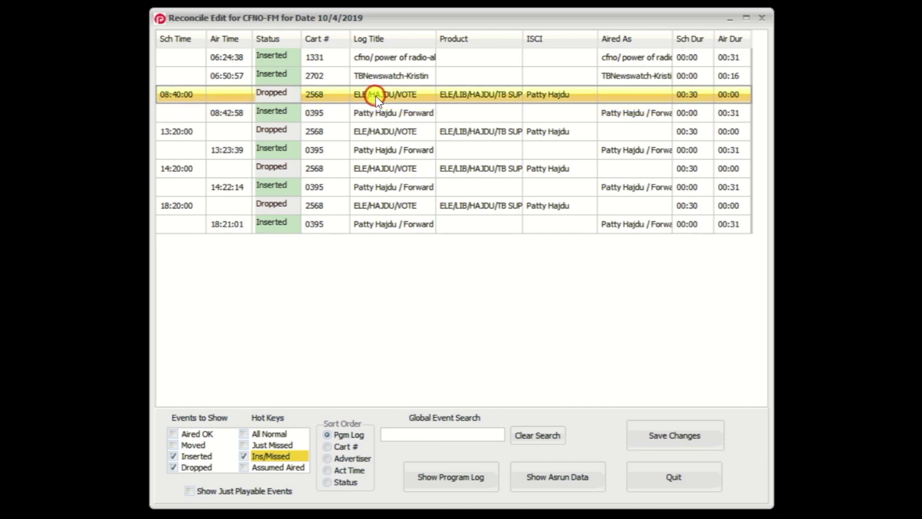
Step: Copy the credit from inserted cart 0395 at 08:42:58 to dropped cart 2568 at 08:40:00, sending the aired cart back to traffic
{"action": "left_click", "coordinate": [375, 113]}
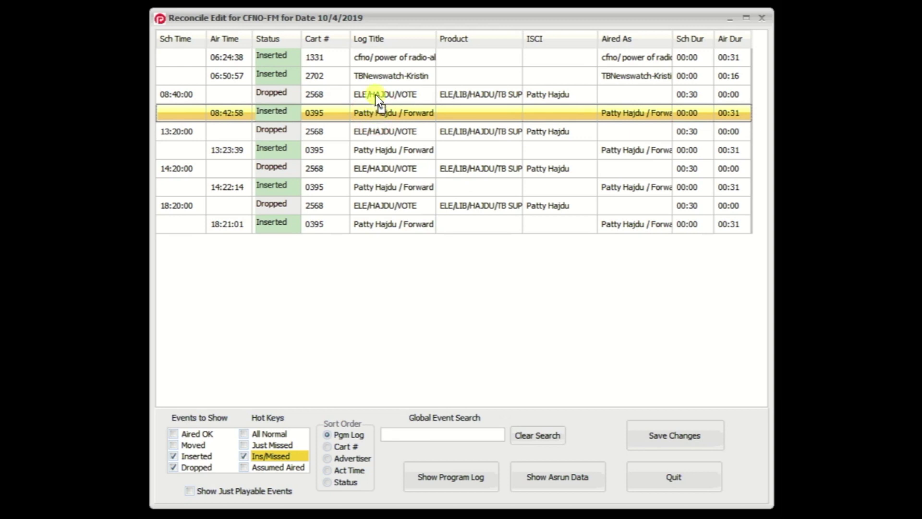
{"action": "double_click", "coordinate": [375, 94]}
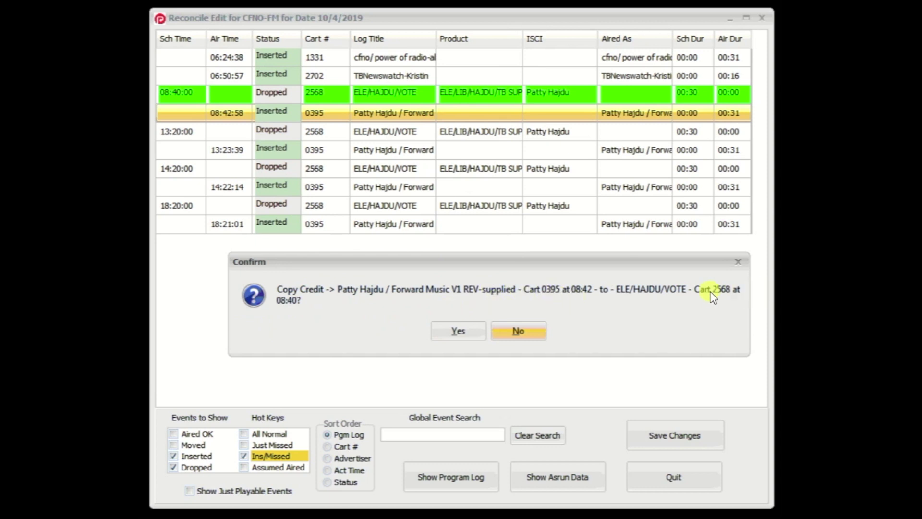
{"action": "left_click", "coordinate": [459, 330]}
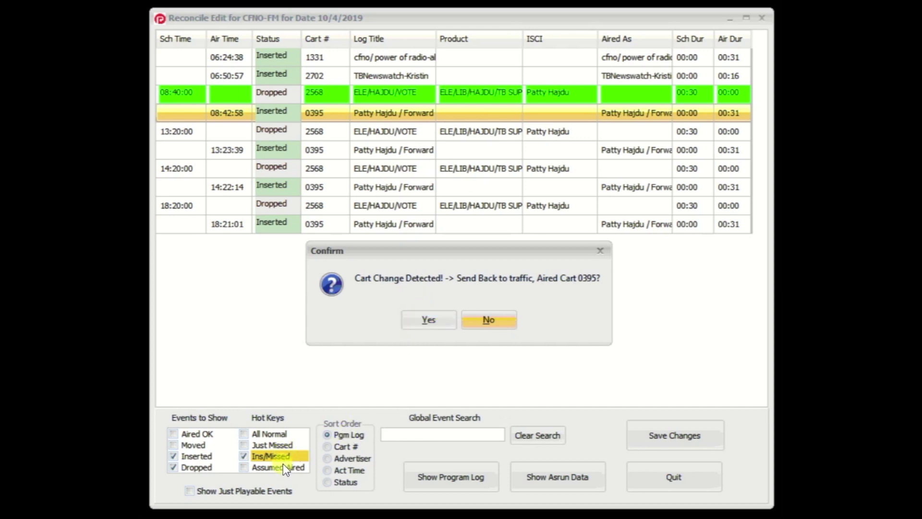
{"action": "left_click", "coordinate": [443, 319]}
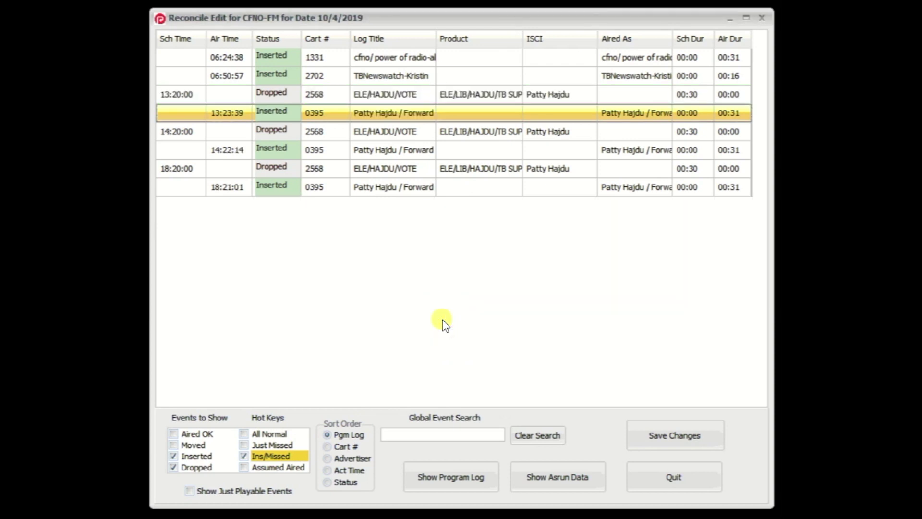
Step: Credit the dropped 13:20:00 spot with the inserted 13:23:39 airing and send aired cart 0395 back to traffic
{"action": "left_click", "coordinate": [459, 93]}
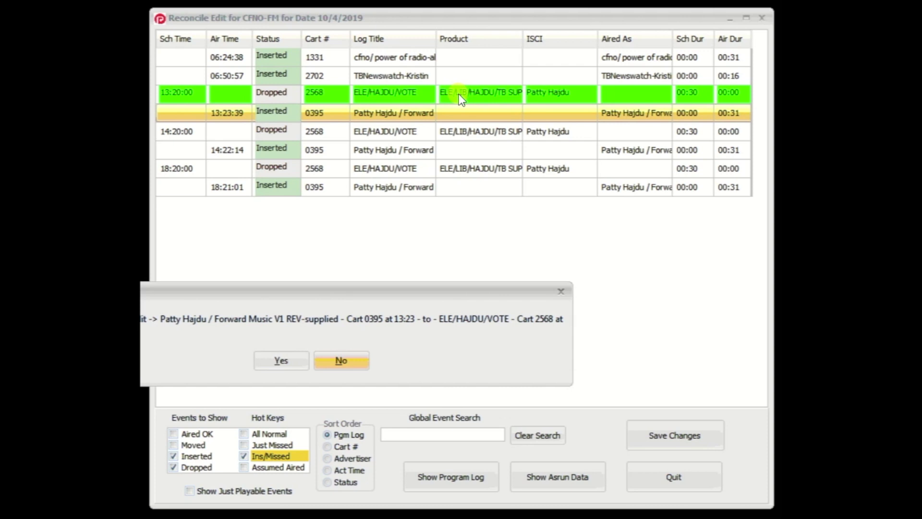
{"action": "left_click", "coordinate": [281, 362]}
{"action": "left_click", "coordinate": [281, 361]}
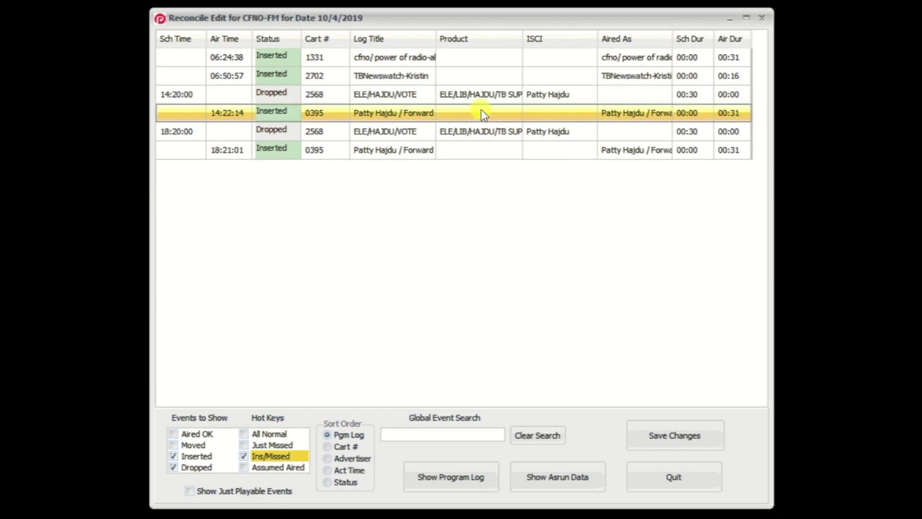
Step: Credit the dropped 14:20:00 spot with the inserted 14:22:14 airing and send aired cart 0395 back to traffic
{"action": "left_click", "coordinate": [481, 91]}
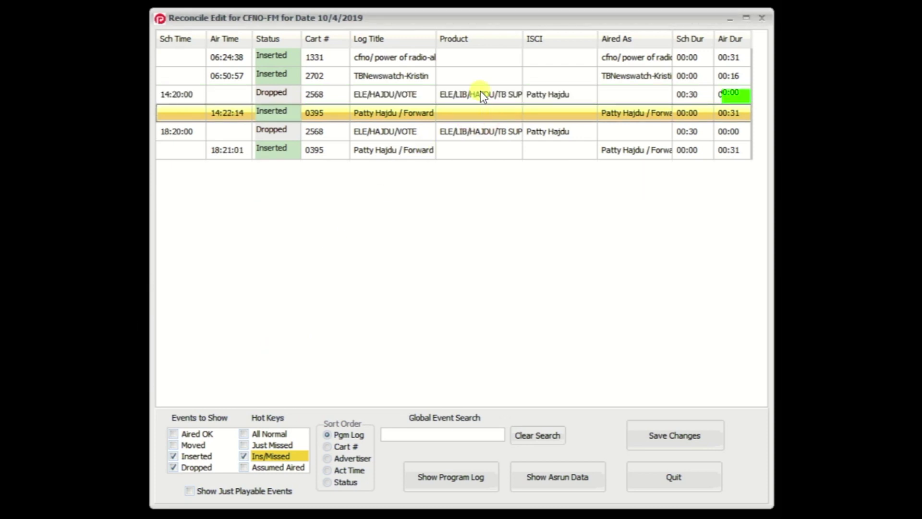
{"action": "left_click", "coordinate": [295, 357]}
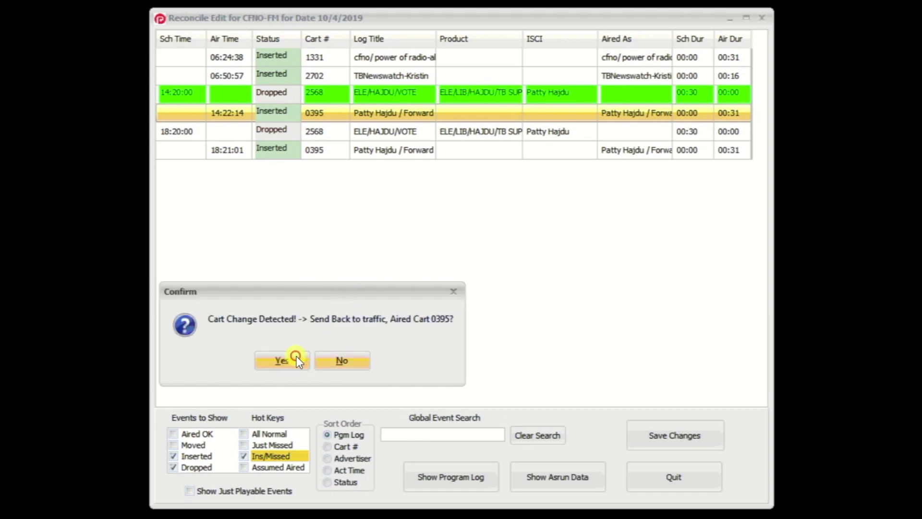
{"action": "left_click", "coordinate": [297, 359]}
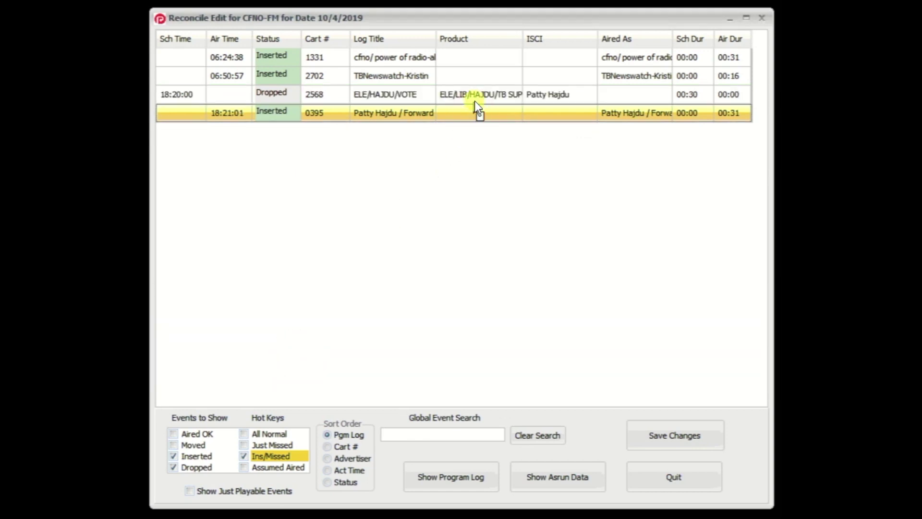
Step: Credit the dropped 18:20:00 spot with the inserted 18:21:01 airing and send aired cart 0395 back to traffic
{"action": "left_click_drag", "start_coordinate": [476, 97], "coordinate": [475, 97]}
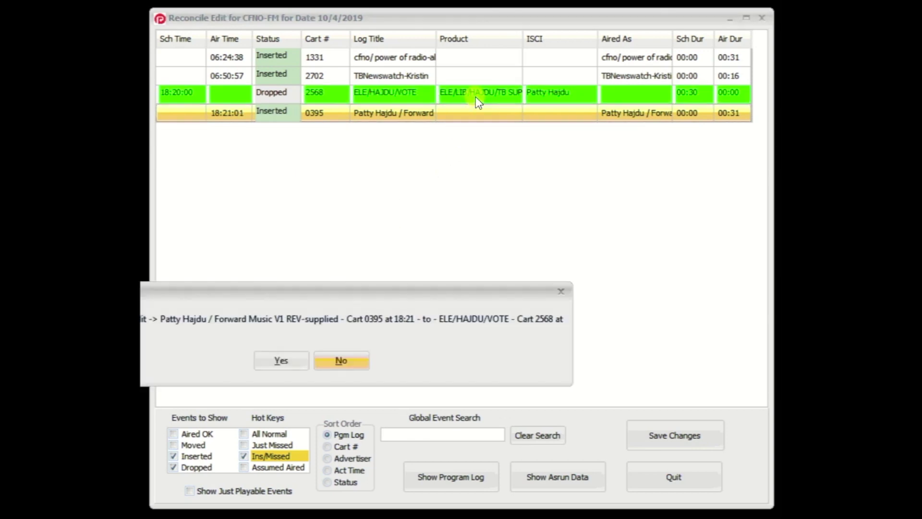
{"action": "left_click", "coordinate": [282, 364]}
{"action": "left_click", "coordinate": [280, 365]}
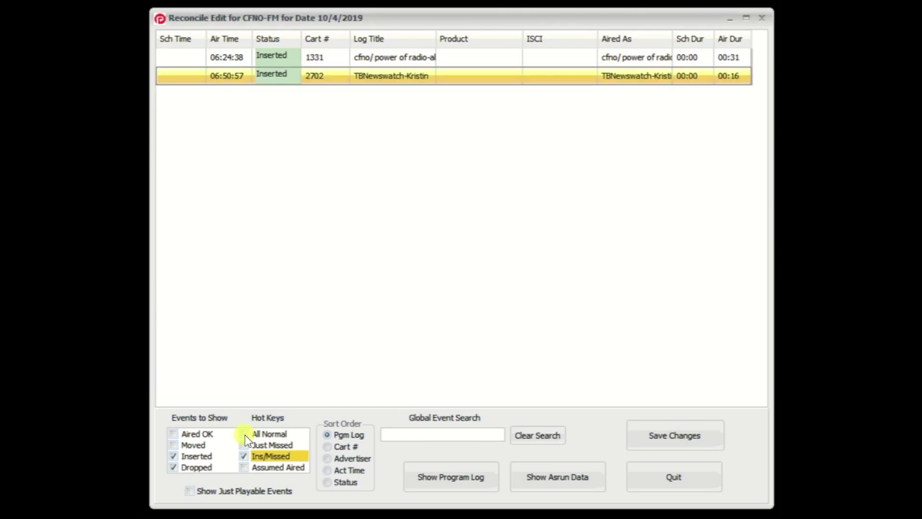
Step: Show all normal events, search them for 0395 to review the credited spots, and clear the search
{"action": "left_click", "coordinate": [245, 435]}
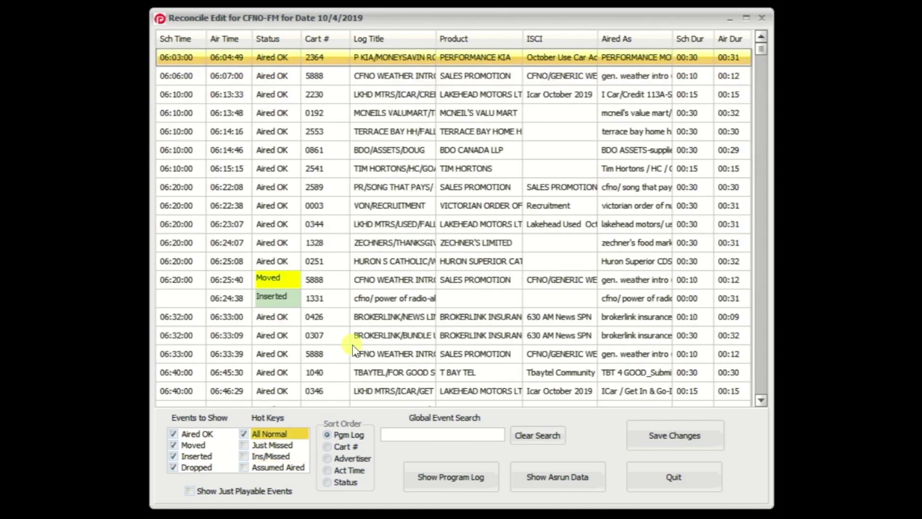
{"action": "left_click", "coordinate": [466, 434]}
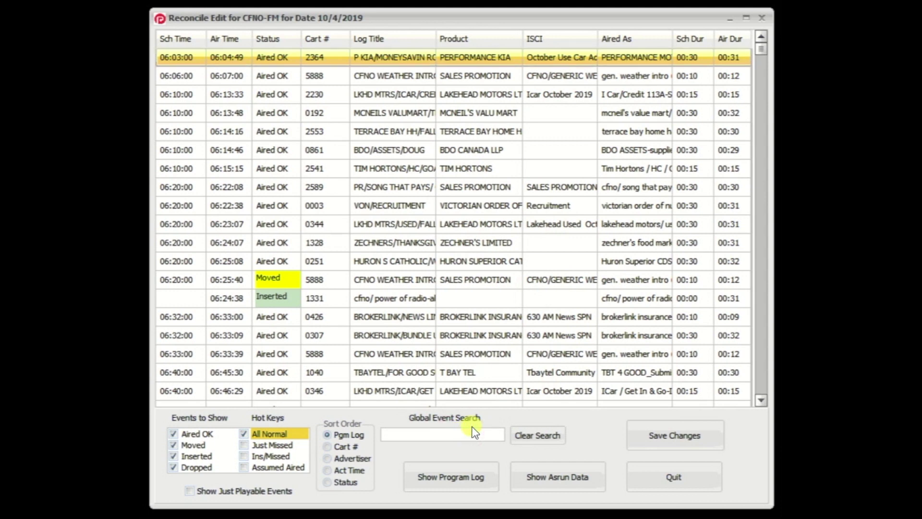
{"action": "type", "text": "0395"}
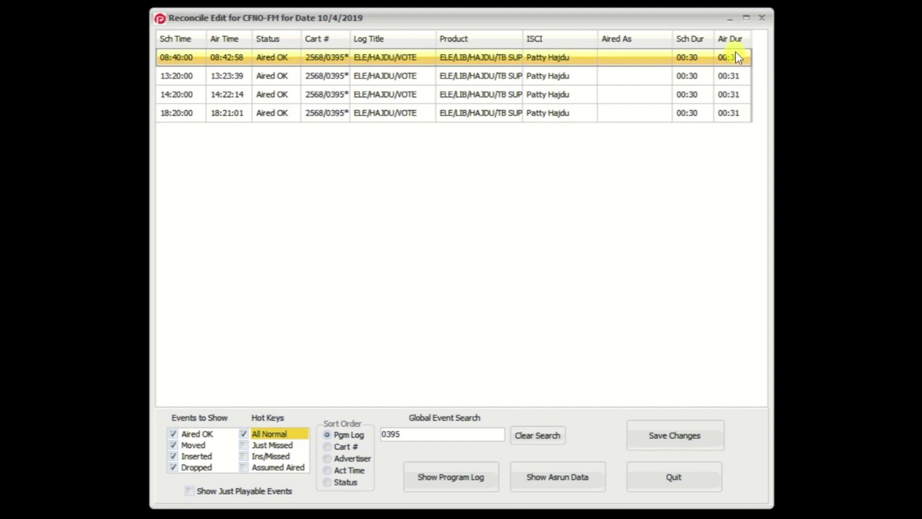
{"action": "left_click", "coordinate": [528, 436]}
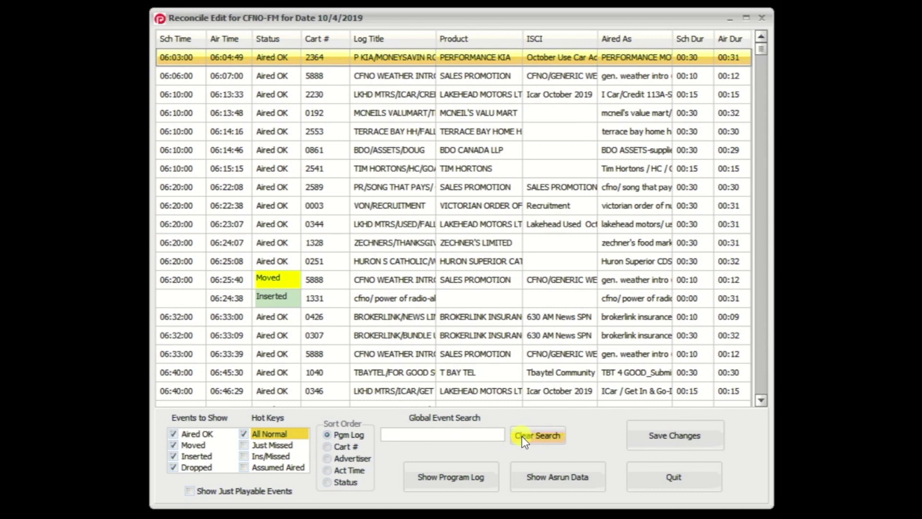
Step: Search the events for "brok" and swap the air times of the two 06:32:00 events, carts 0426 and 0307
{"action": "left_click", "coordinate": [479, 435]}
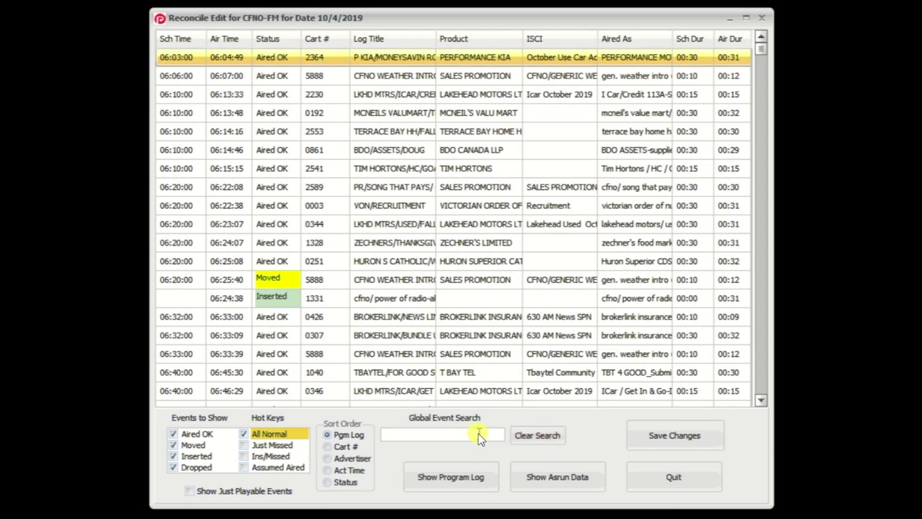
{"action": "type", "text": "brok"}
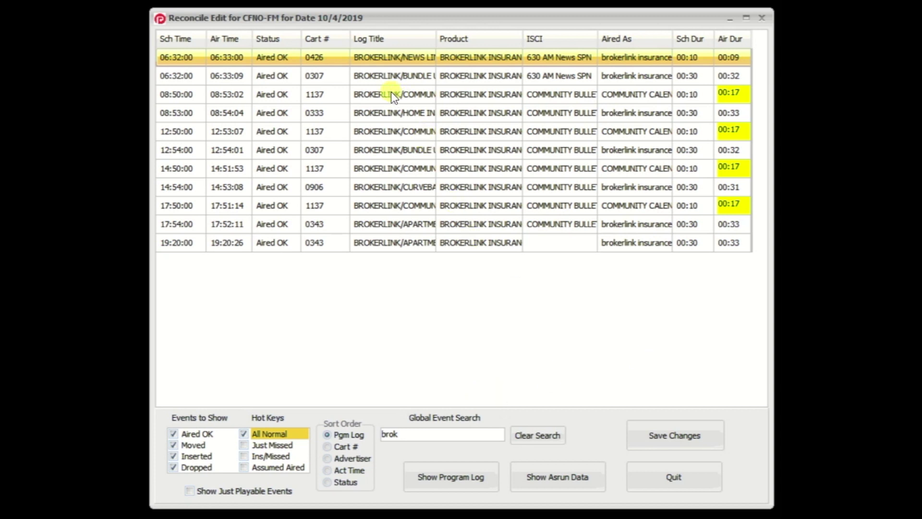
{"action": "left_click", "coordinate": [731, 78]}
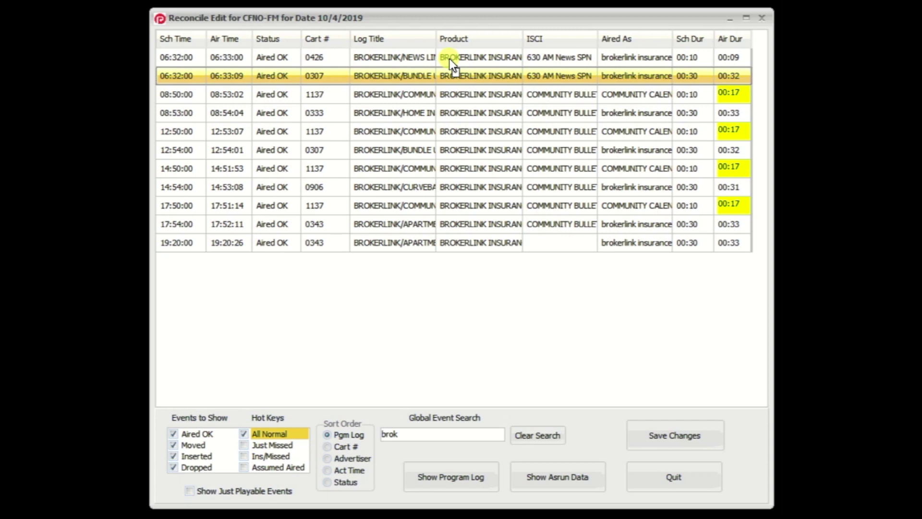
{"action": "left_click_drag", "start_coordinate": [450, 59], "coordinate": [435, 76]}
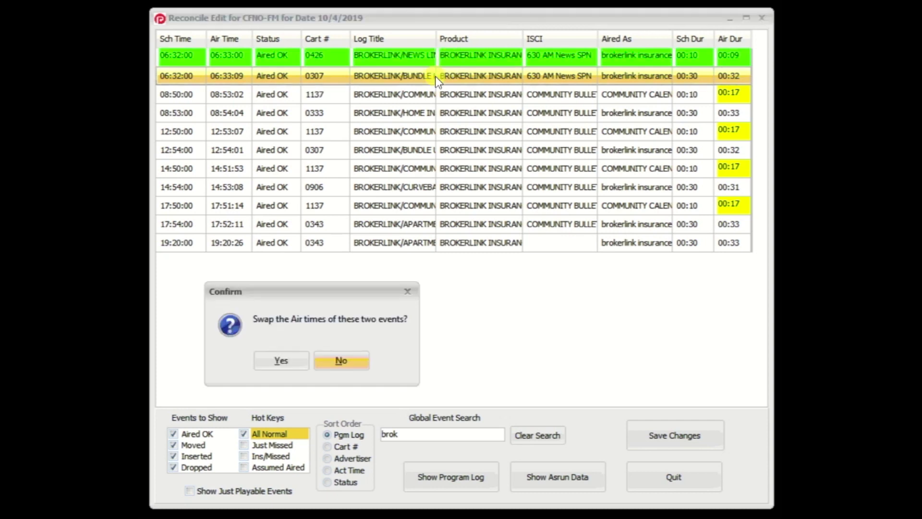
{"action": "left_click_drag", "start_coordinate": [303, 294], "coordinate": [431, 188]}
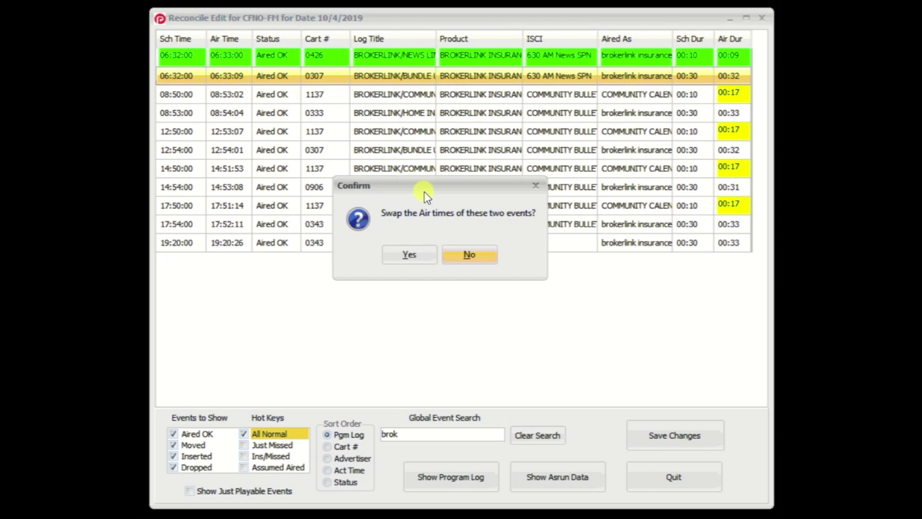
{"action": "left_click", "coordinate": [409, 255]}
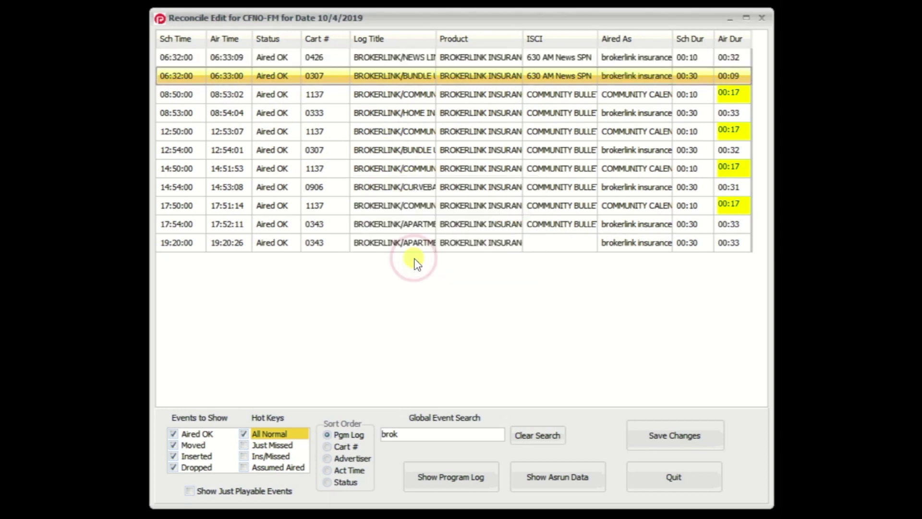
Step: Reverse the air time swap between the two 06:32:00 events and clear the search
{"action": "left_click", "coordinate": [735, 59]}
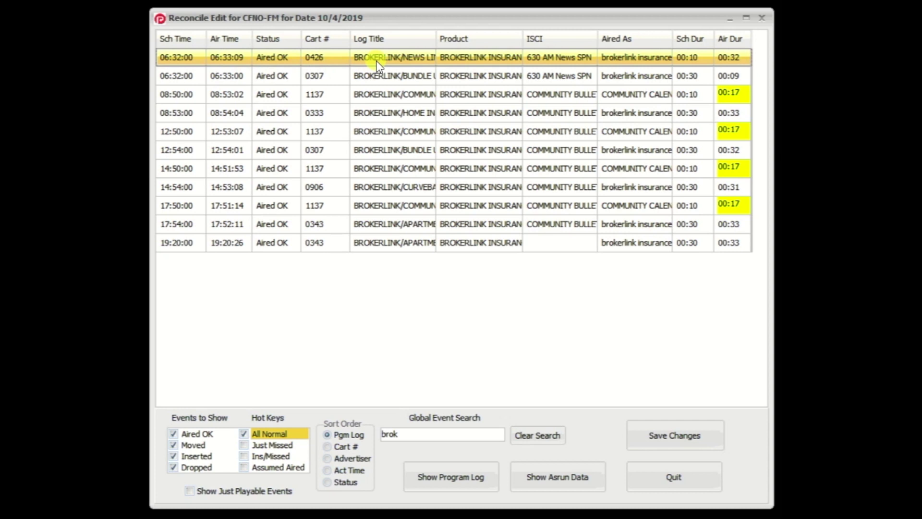
{"action": "left_click", "coordinate": [382, 76], "text": "ctrl"}
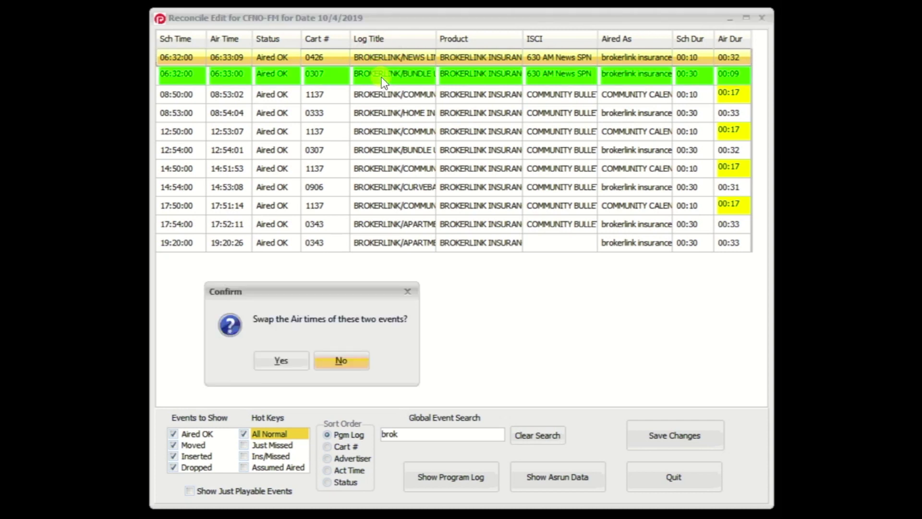
{"action": "left_click", "coordinate": [283, 361]}
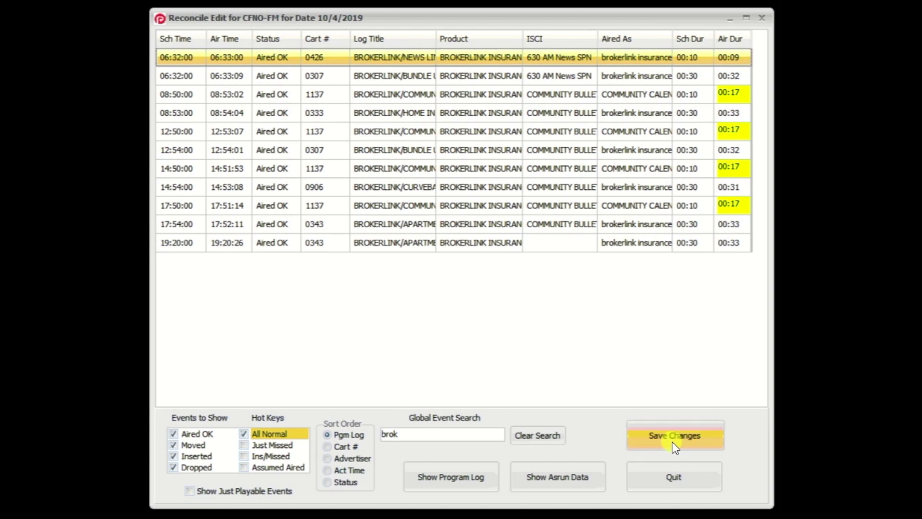
{"action": "left_click", "coordinate": [537, 437]}
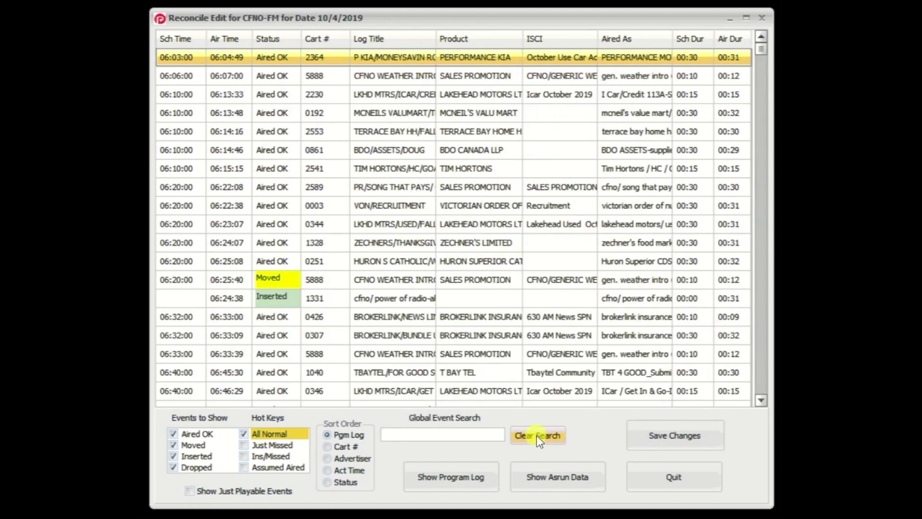